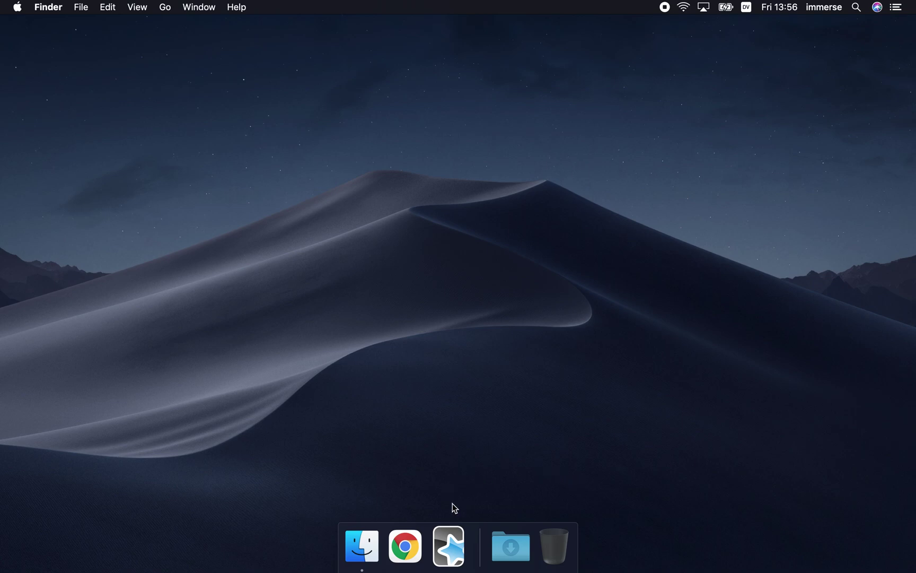
Launch Anki and show its addons21 folder in Finder via Tools > Add-ons > View Files
left_click(450, 542)
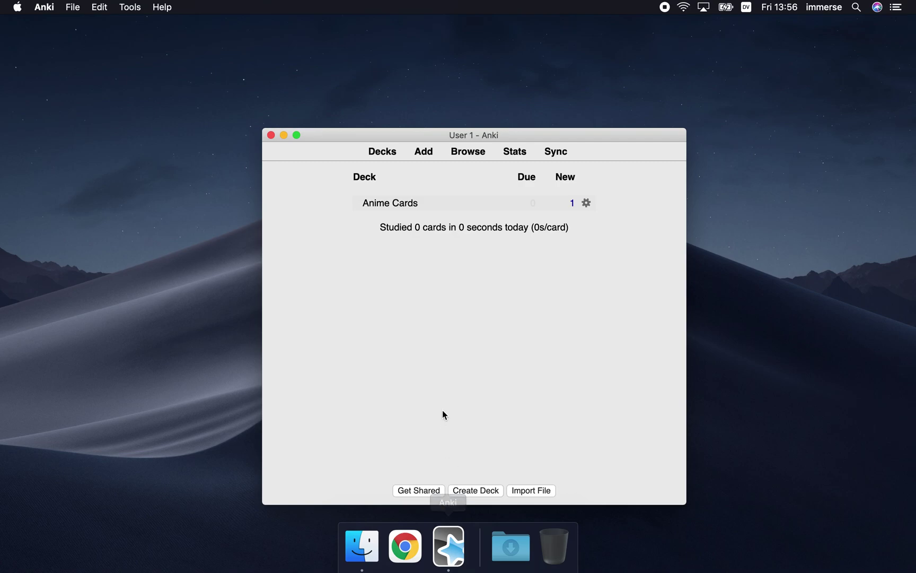
left_click(133, 11)
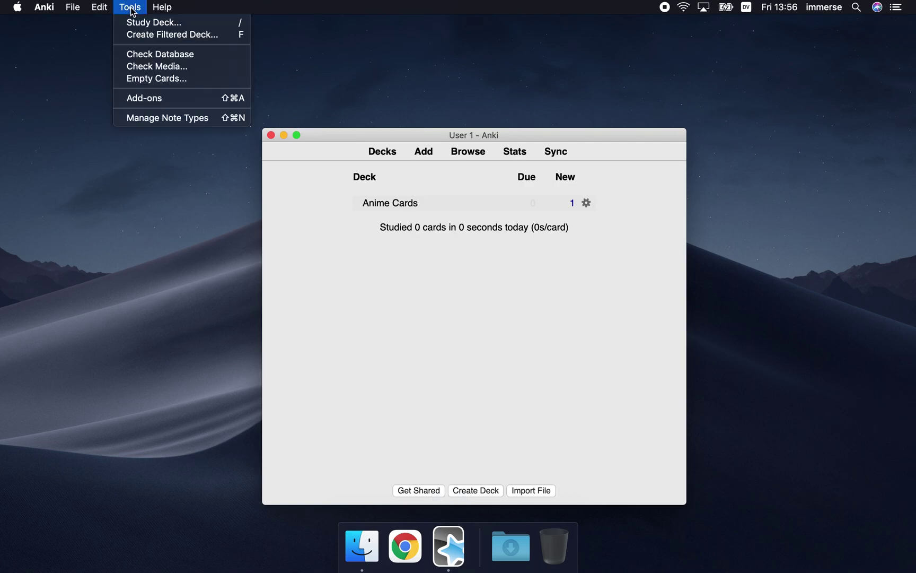
left_click(181, 100)
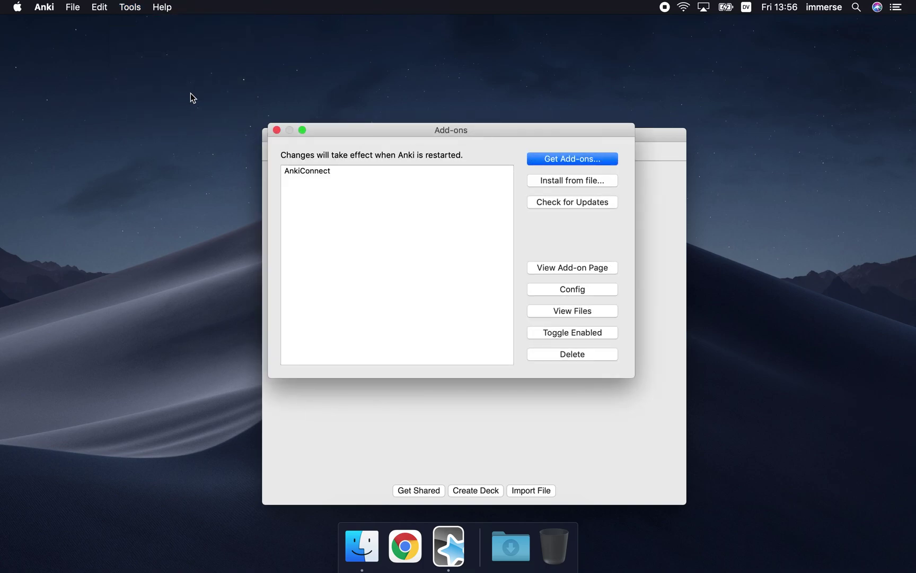
left_click(546, 311)
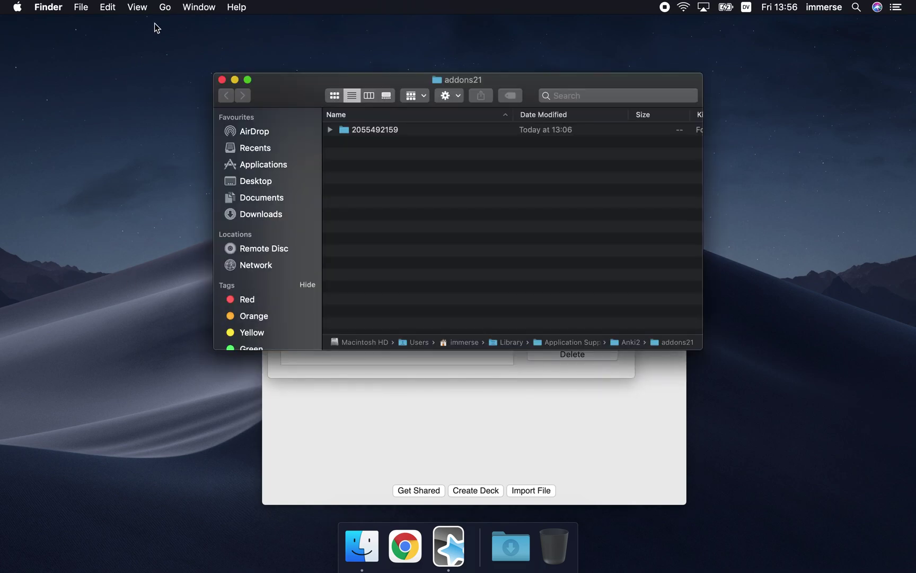
Go up from addons21 to Anki2, then open User 1 and collection.media
left_click(164, 9)
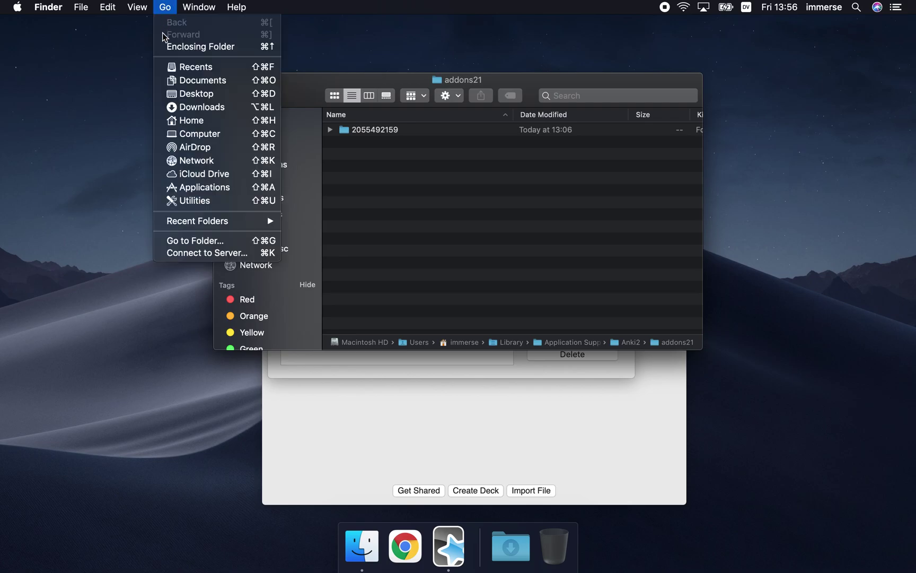
left_click(162, 47)
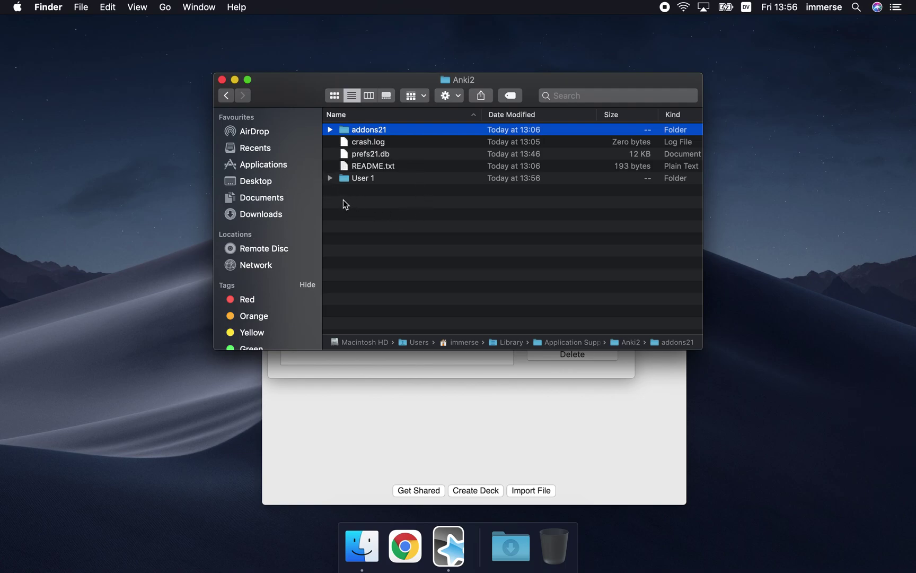
double_click(365, 179)
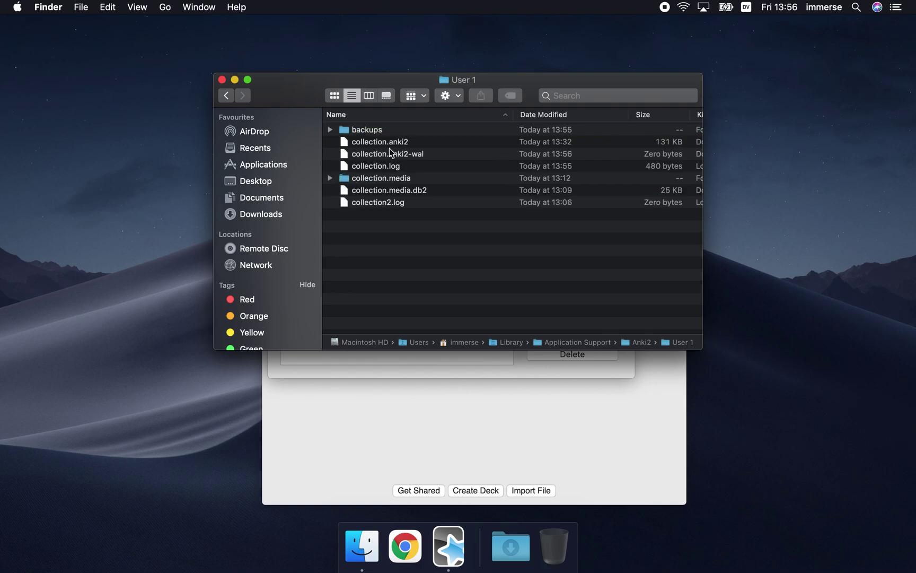
double_click(384, 177)
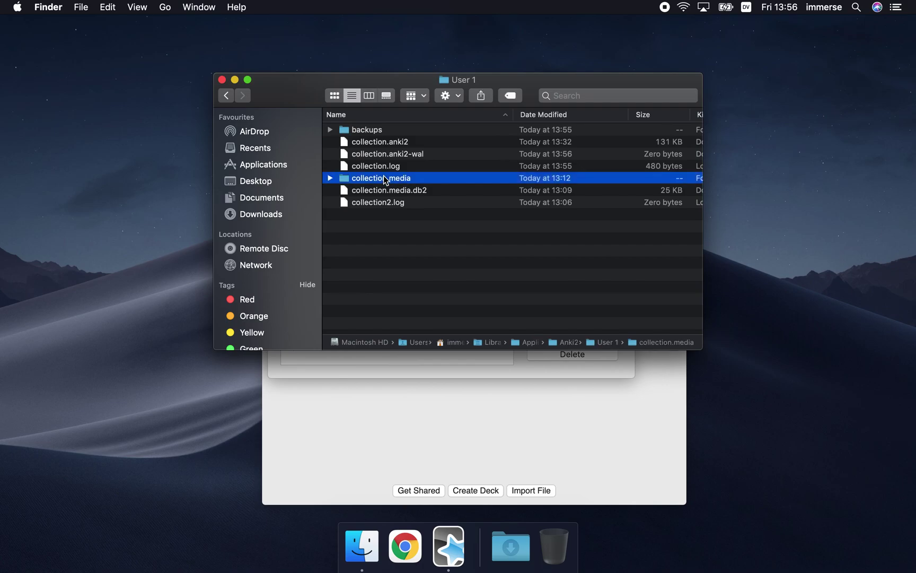
Close the collection.media Finder window and Anki's Add-ons manager
left_click(222, 80)
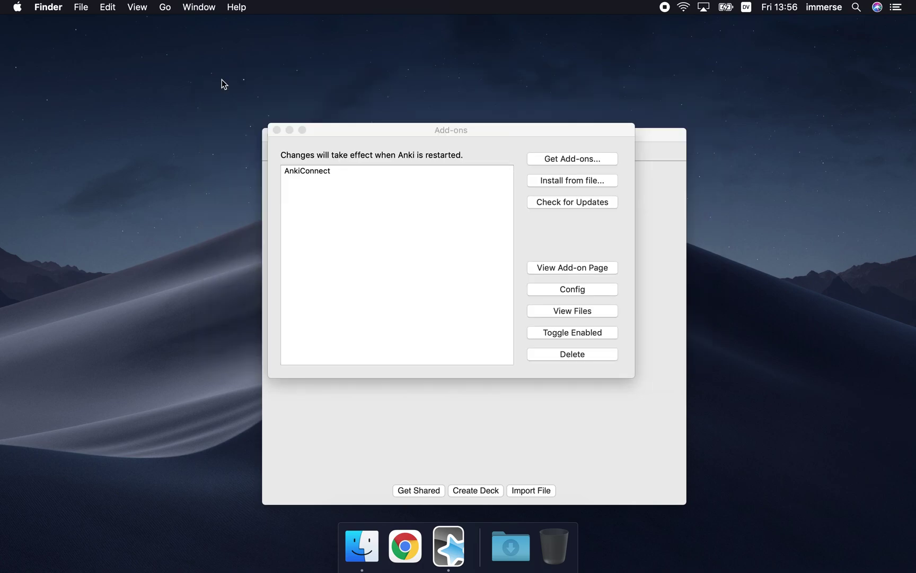
left_click(277, 129)
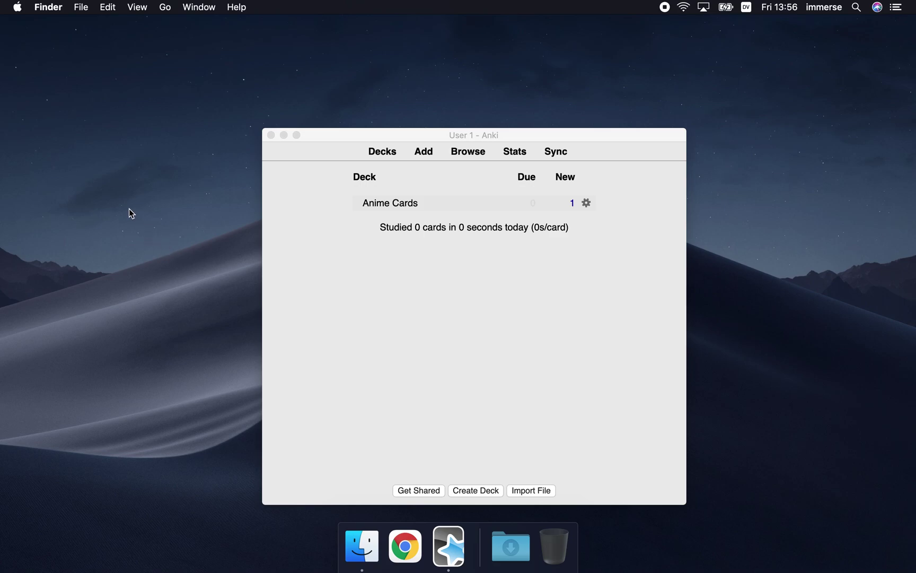
left_click_drag(129, 209, 200, 294)
In Finder Preferences, enable the home folder in the sidebar
left_click(48, 8)
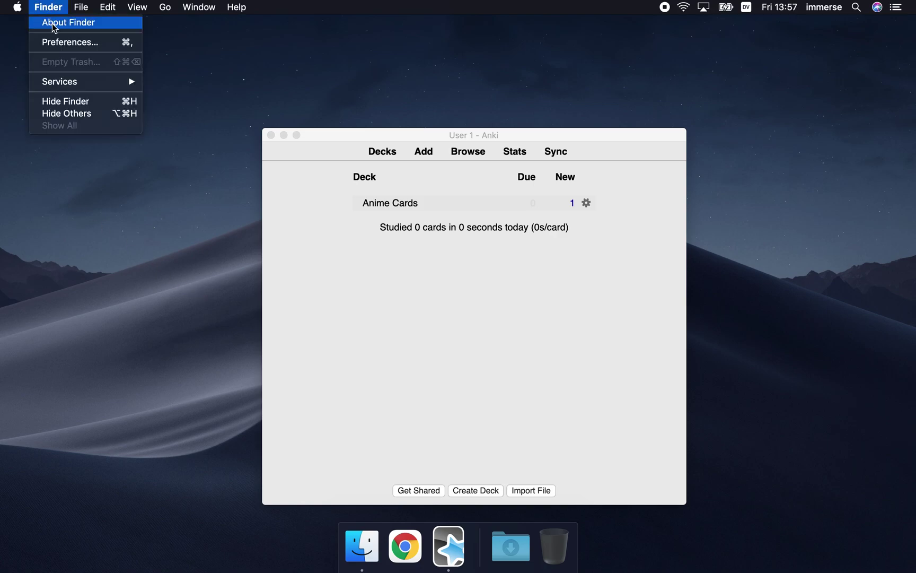
left_click(57, 42)
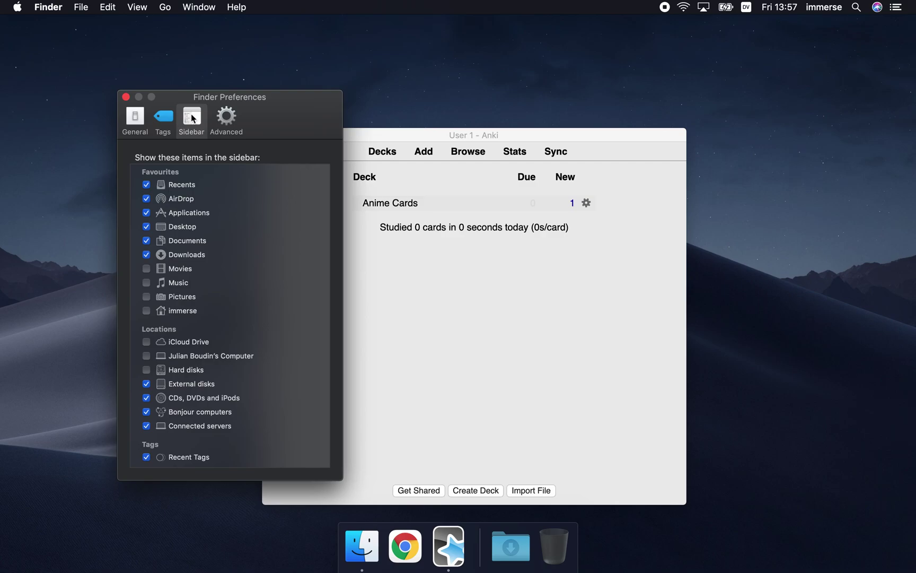
left_click(160, 310)
left_click(126, 97)
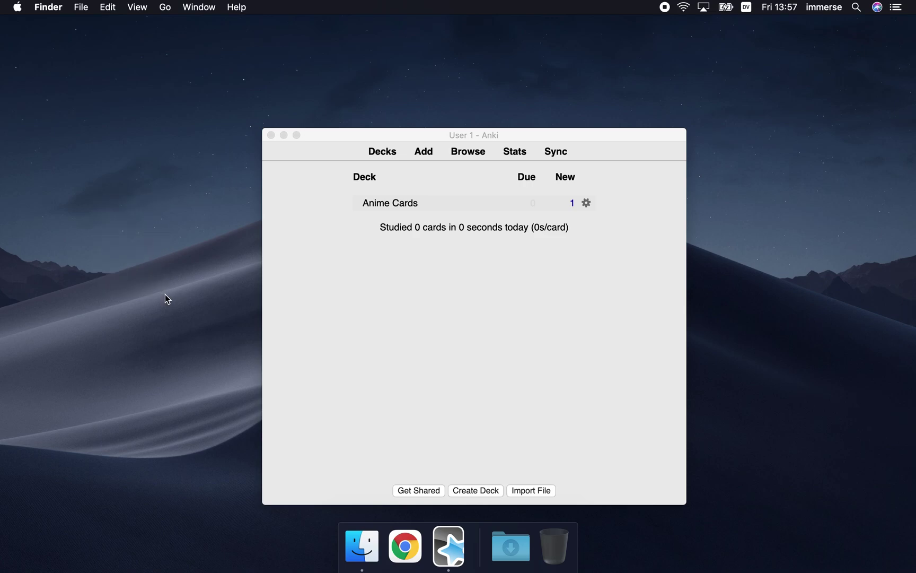
Open a new Finder window showing the home folder
key("super+n")
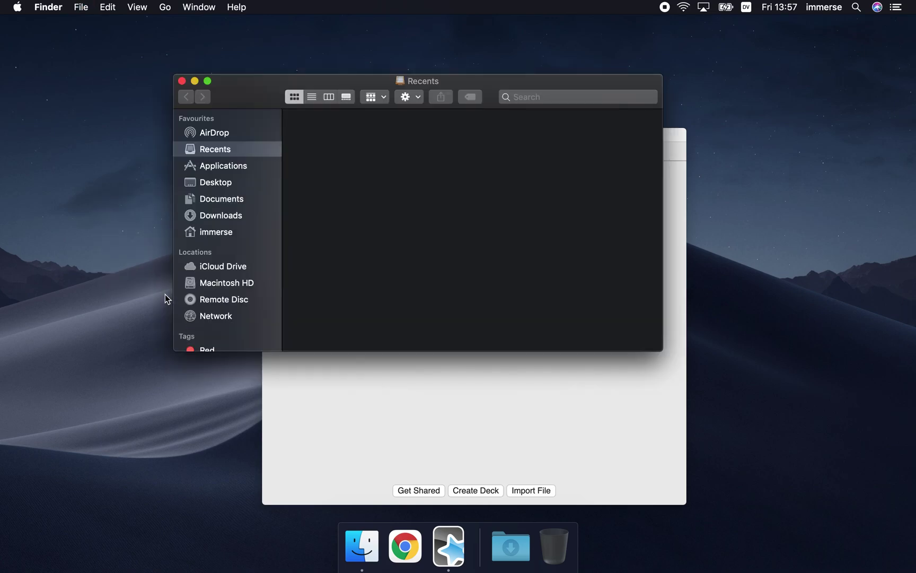
left_click_drag(245, 96, 254, 120)
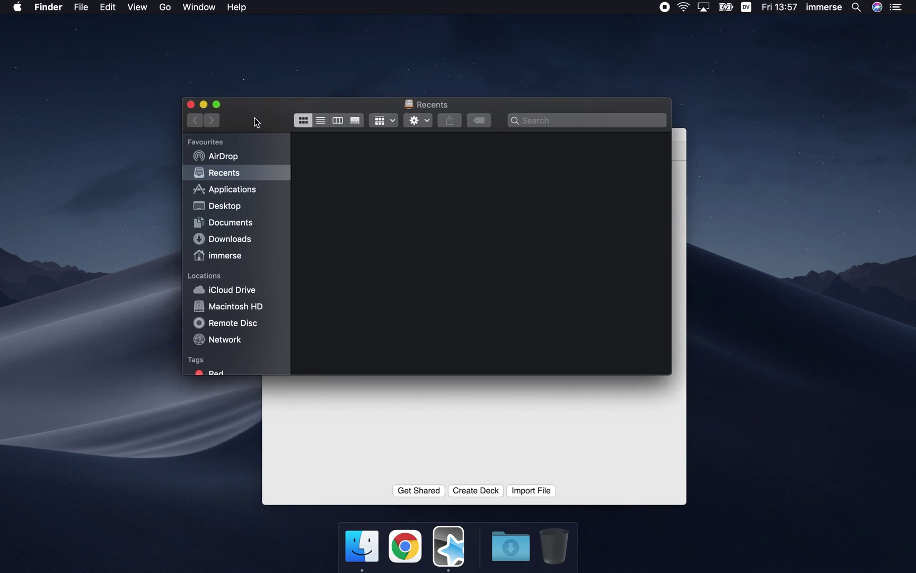
left_click(201, 259)
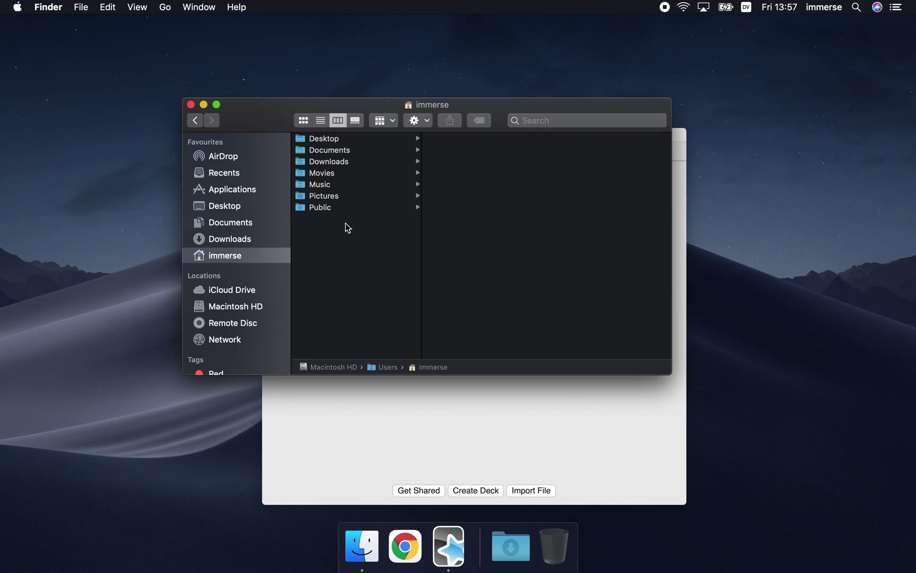
Go to the hidden Library folder from the Go menu using Option
left_click(166, 9)
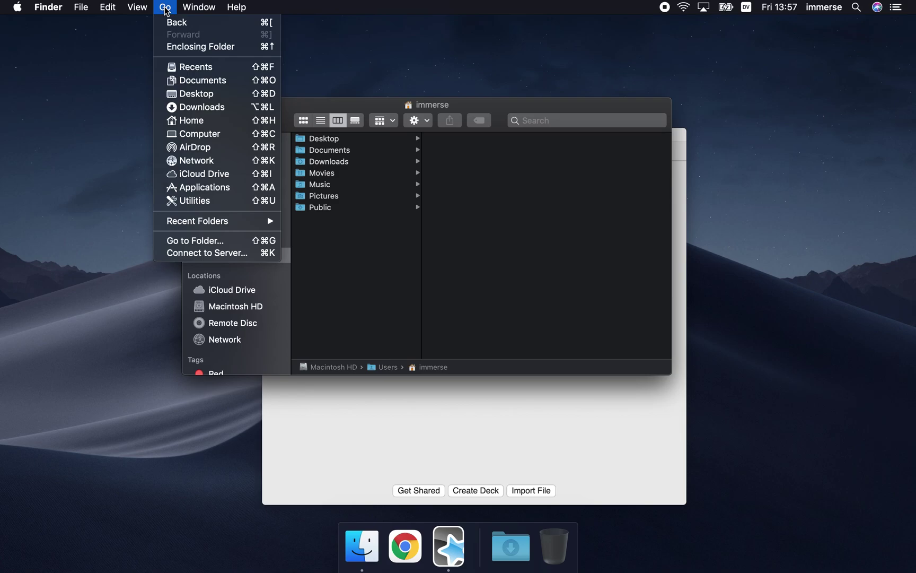
key("alt")
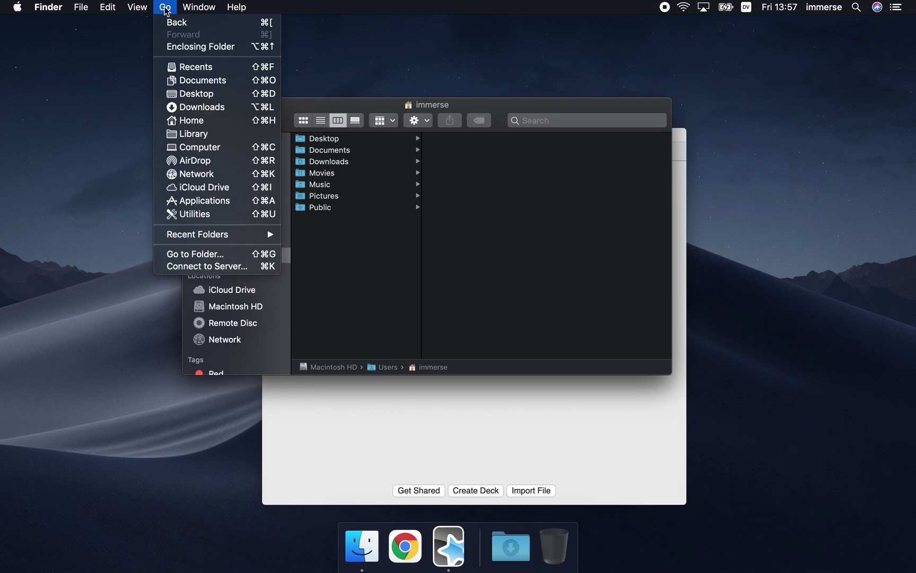
left_click(195, 139)
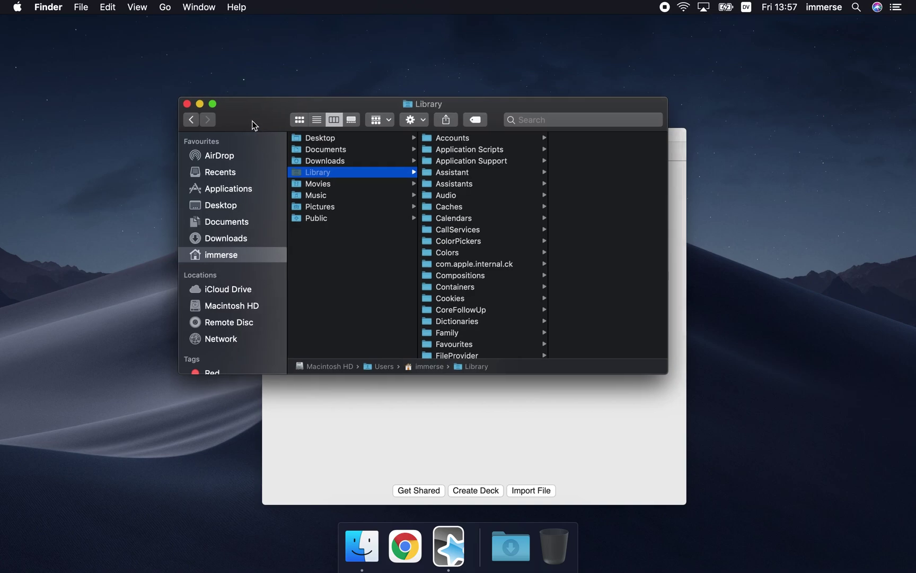
Drill from Library through Application Support, Anki2 and User 1 to collection.media, then enlarge the window
left_click_drag(256, 121, 147, 71)
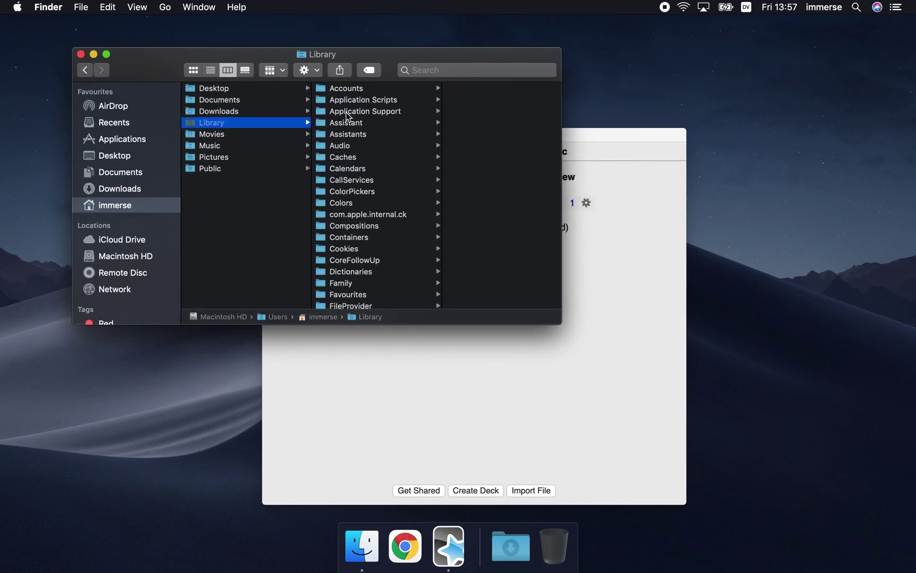
left_click(370, 111)
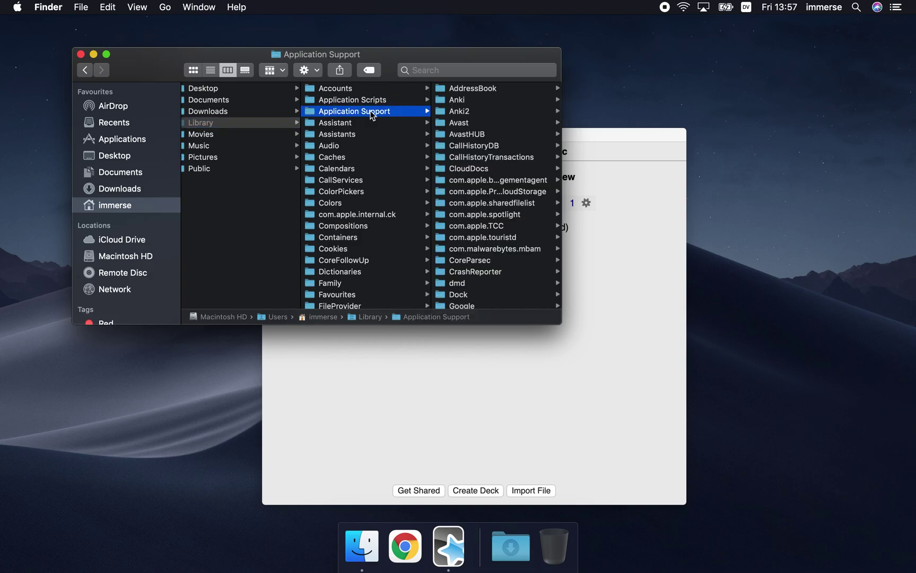
left_click(459, 112)
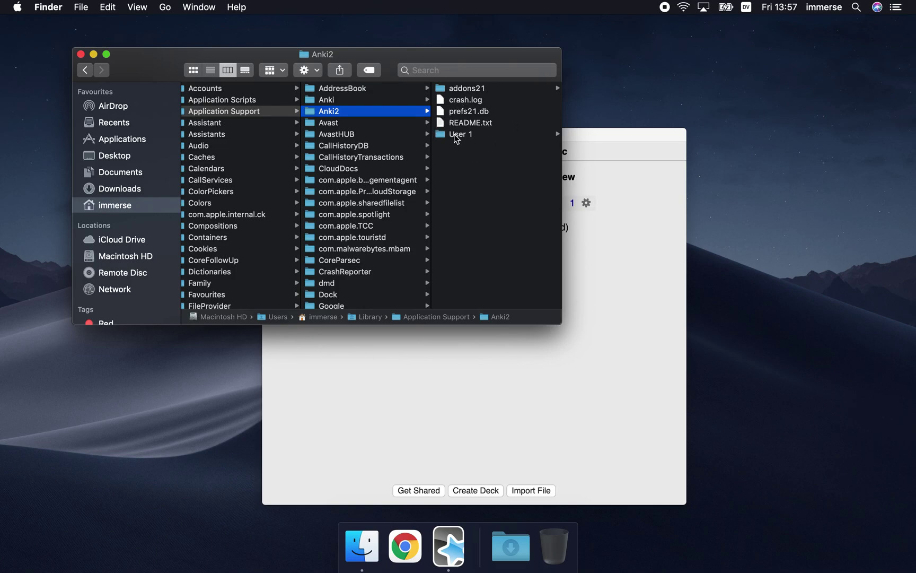
left_click(456, 135)
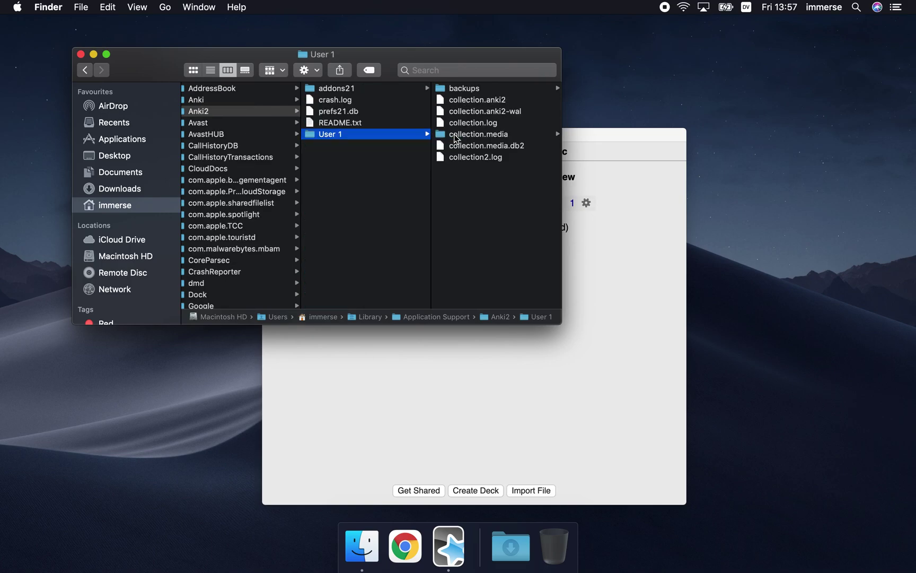
left_click(462, 135)
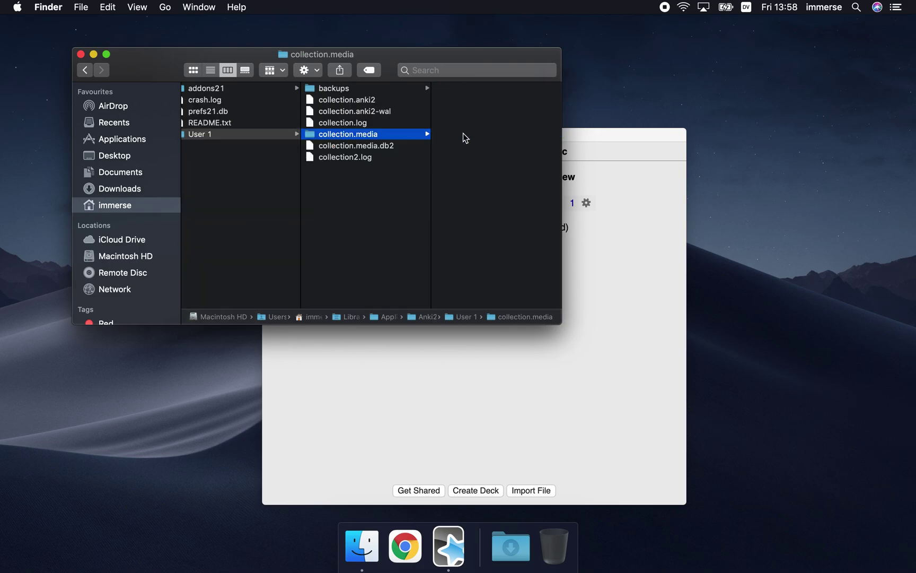
left_click_drag(446, 46, 377, 11)
left_click_drag(493, 291, 905, 351)
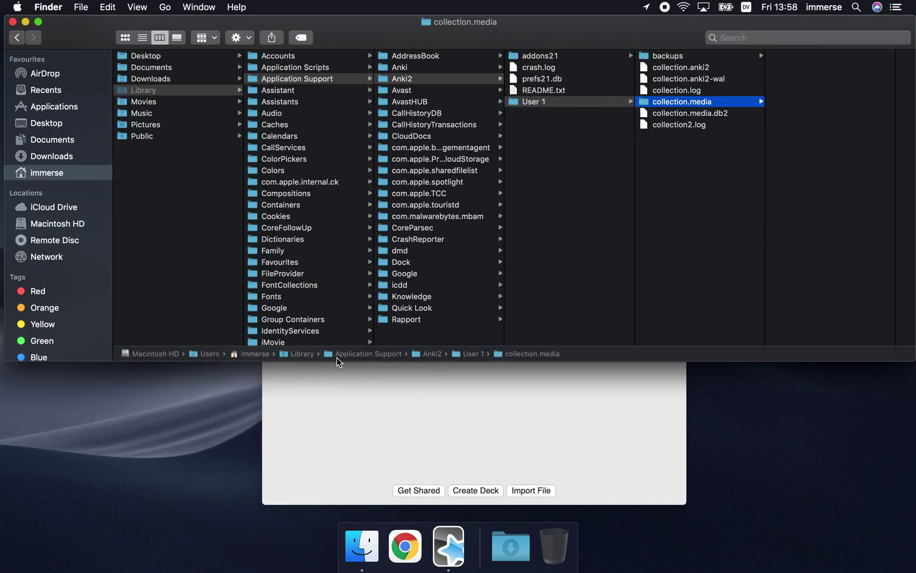
Toggle the path bar off and back on, close the collection.media window, and hide Anki
left_click(137, 8)
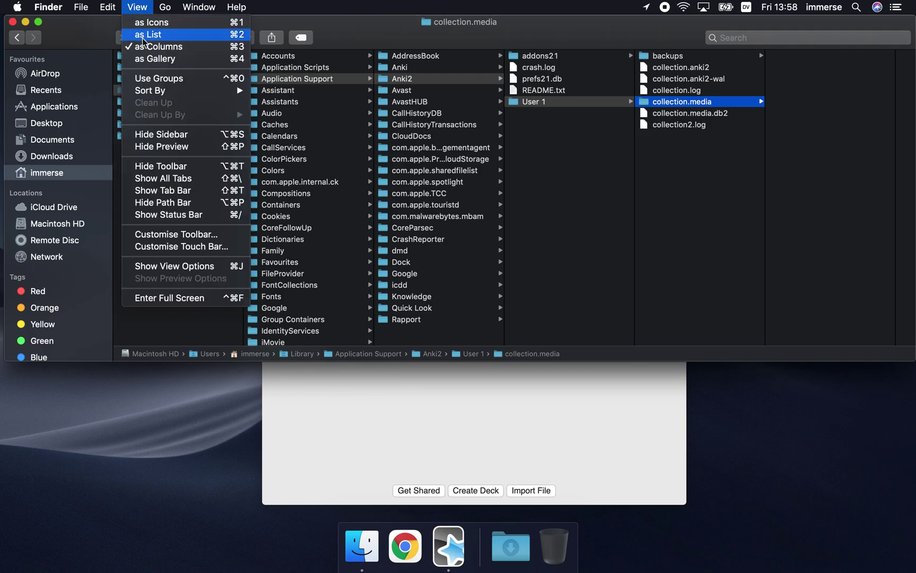
left_click(174, 203)
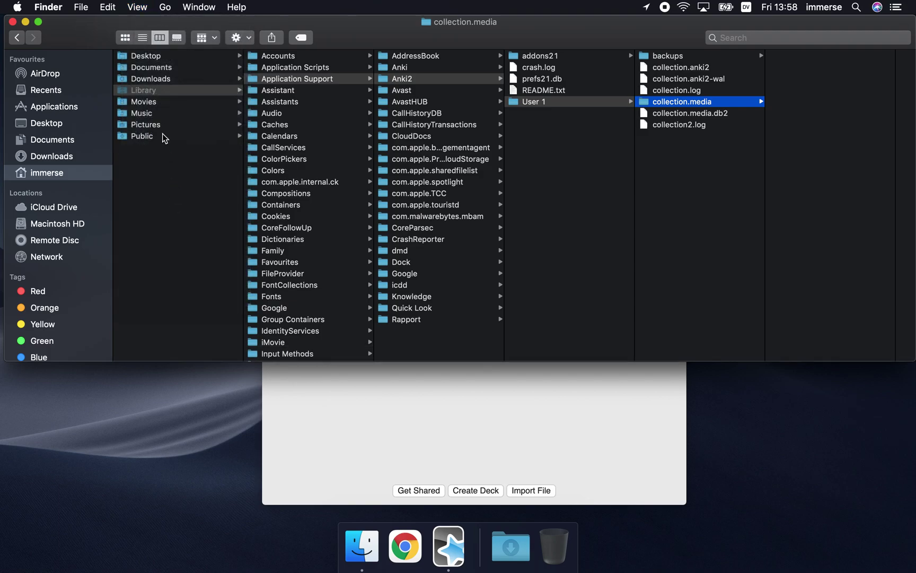
left_click(140, 6)
left_click(162, 205)
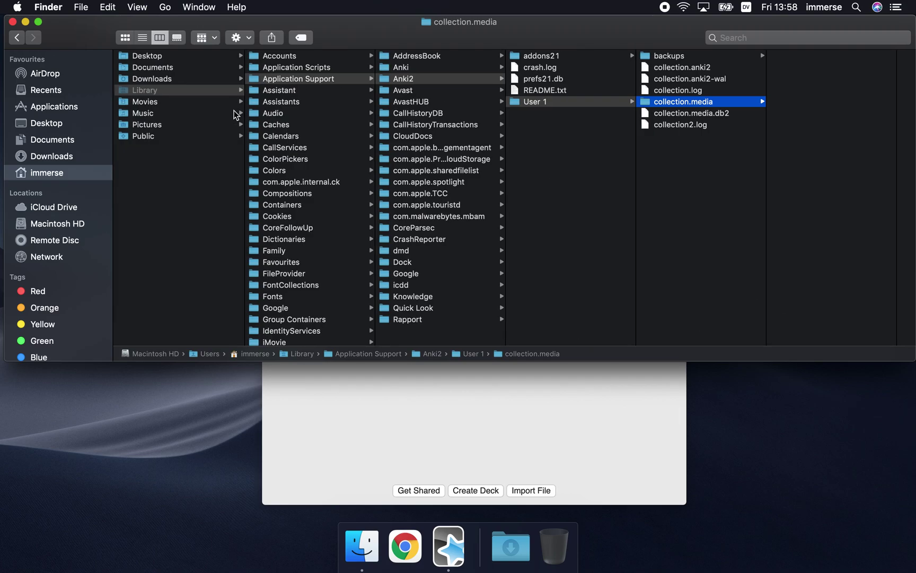
left_click(13, 23)
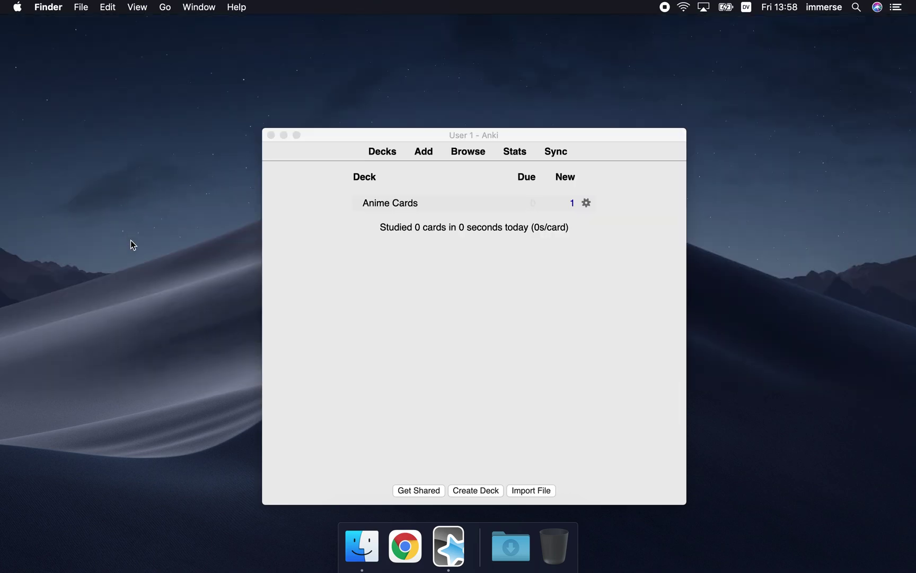
key("super+alt+h")
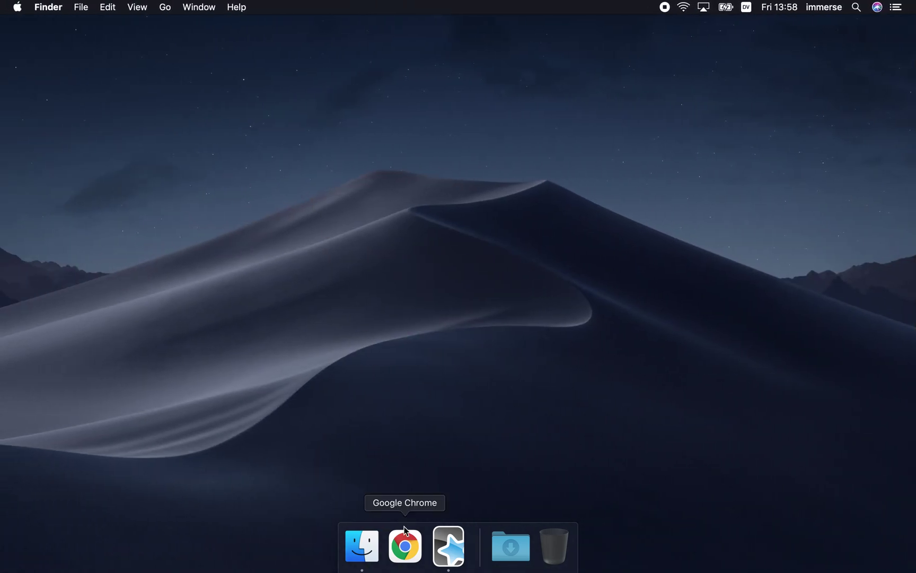
Search 'anki' in Chrome and open the official apps.ankiweb.net site
left_click(406, 550)
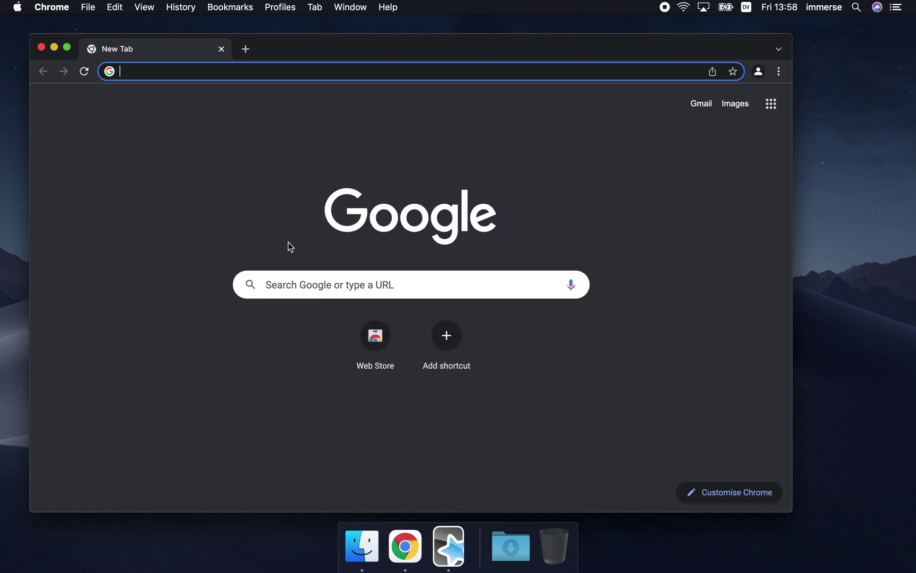
type("anki")
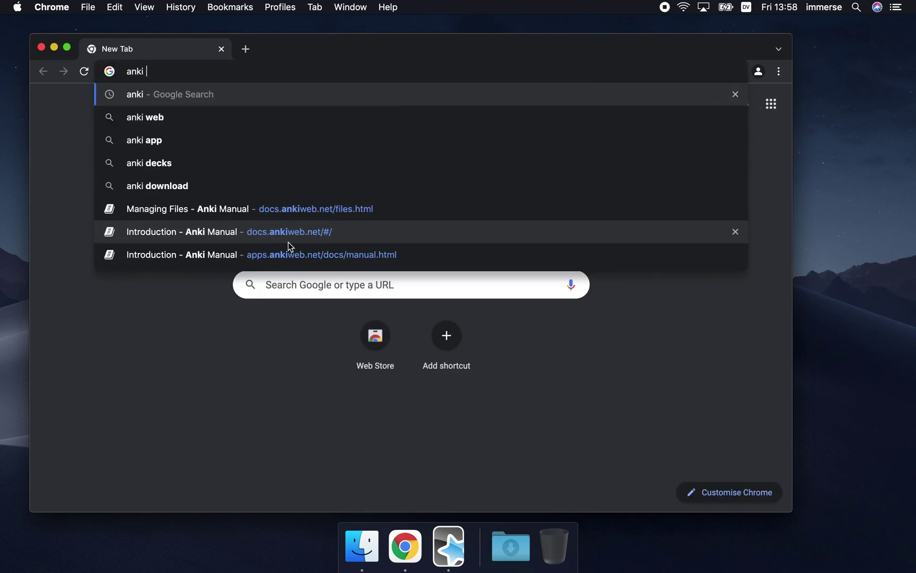
key("Return")
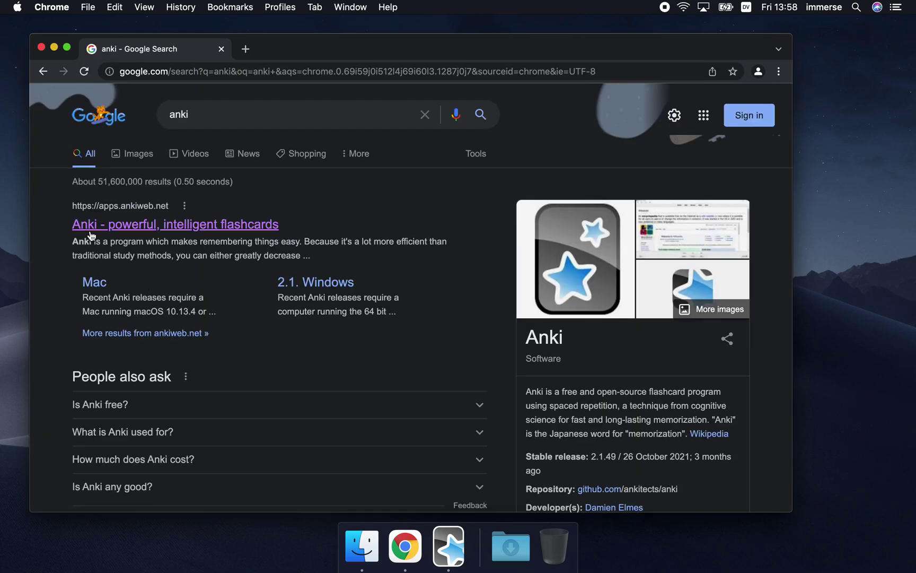
left_click(100, 227)
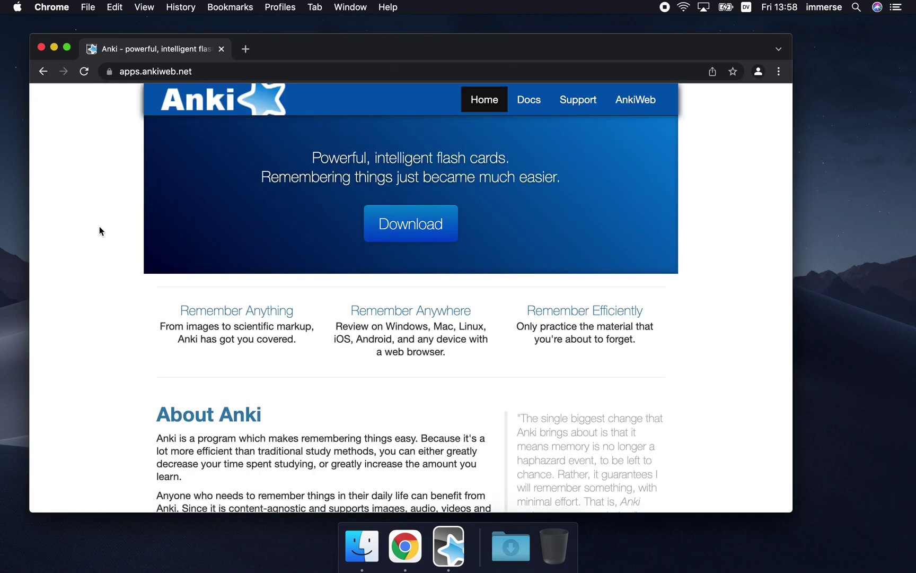
Go to the Docs and browse the Anki Manual's Introduction chapter list
left_click(528, 104)
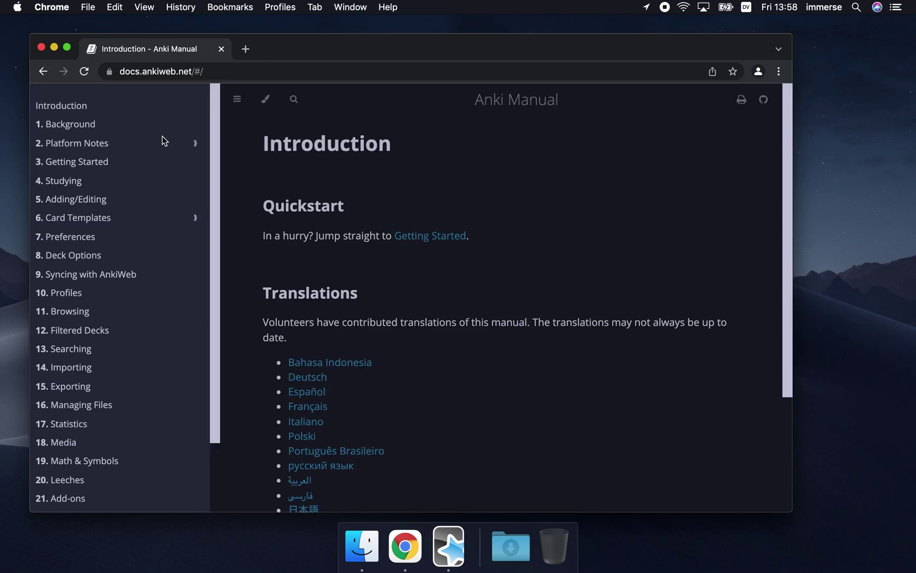
scroll(164, 140, "down", 3)
scroll(164, 140, "down", 1)
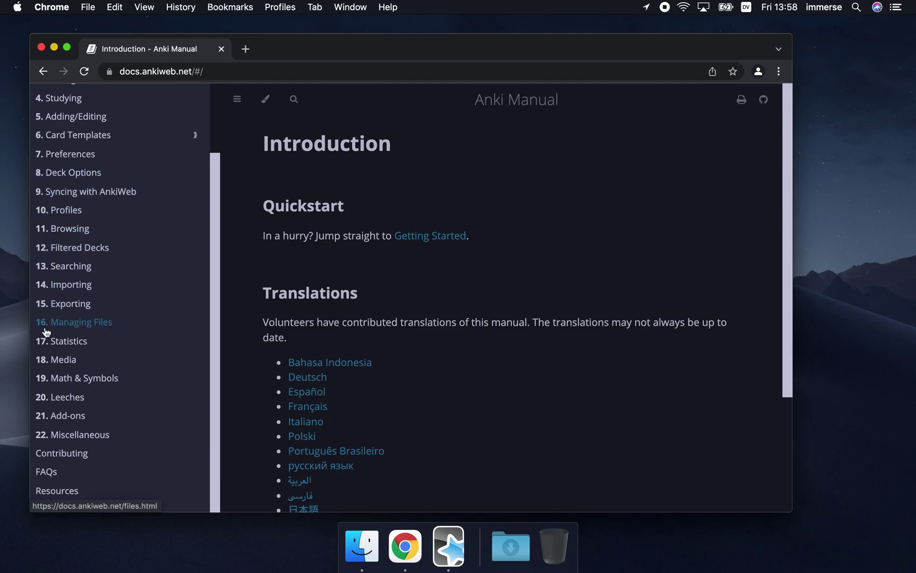
Open the manual's '16. Managing Files' chapter and scroll to File Locations
left_click(107, 327)
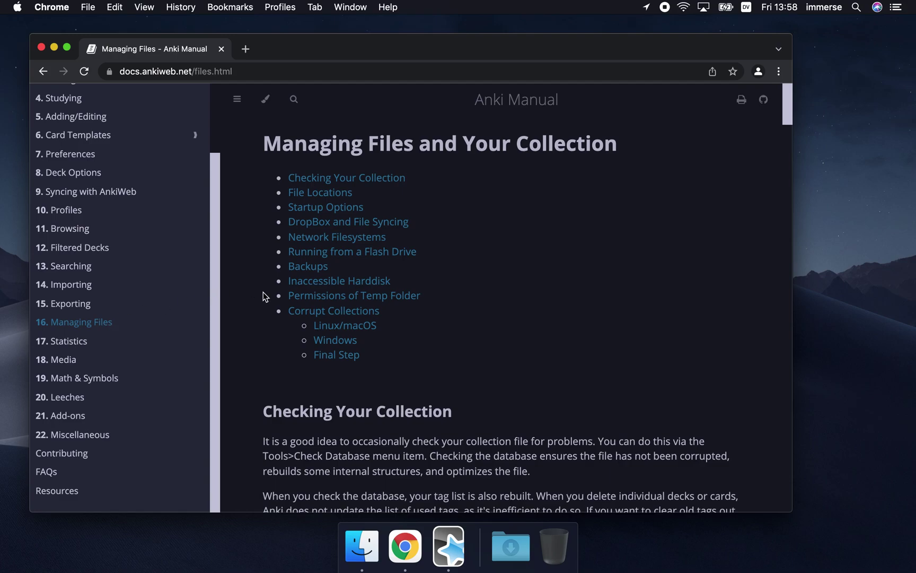
scroll(263, 296, "down", 3)
scroll(264, 296, "down", 6)
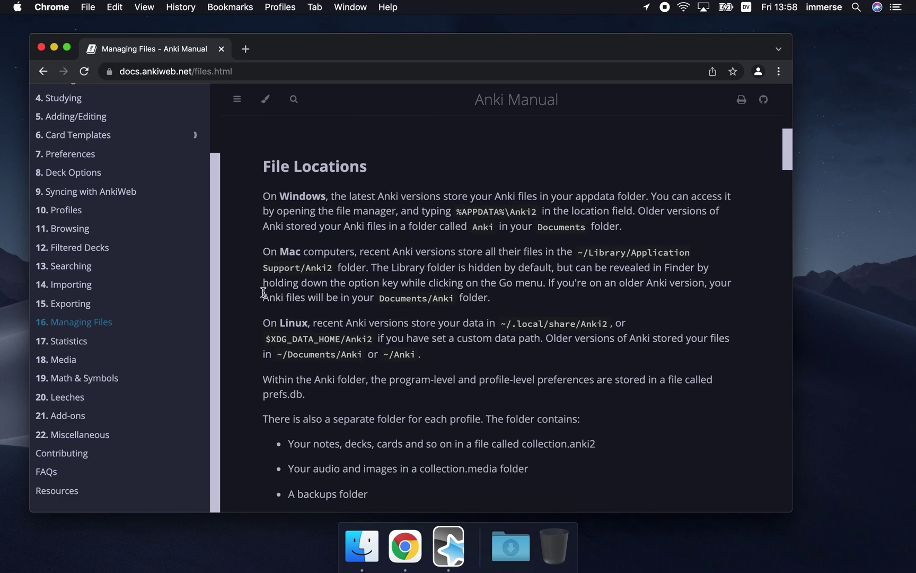
Select the Mac path ~/Library/Application Support/Anki2, then switch back to Anki
left_click_drag(263, 251, 319, 251)
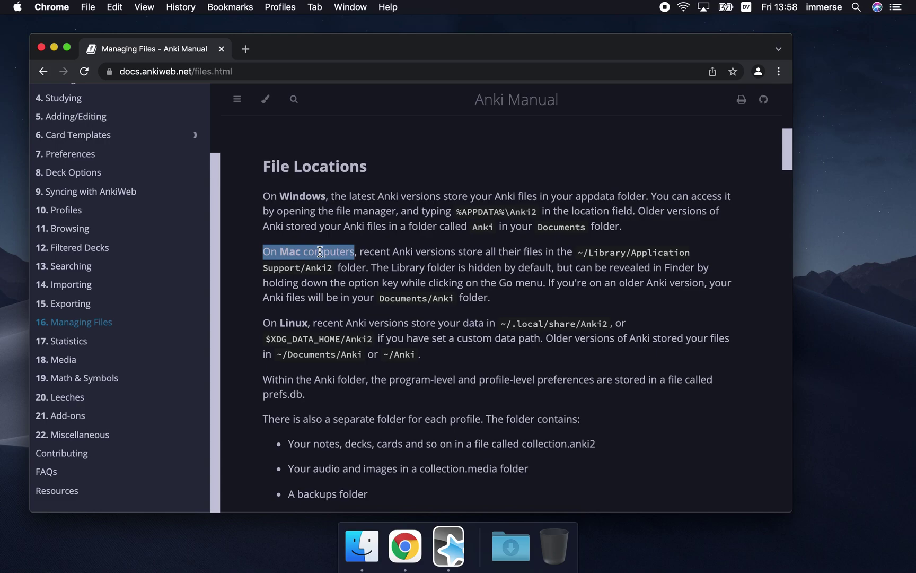
left_click(578, 252)
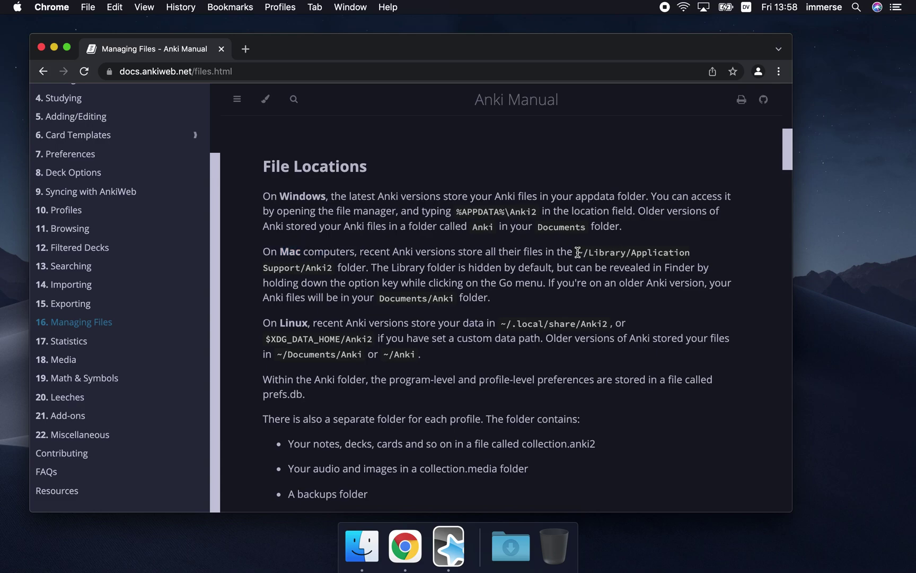
left_click_drag(578, 253, 331, 265)
key("super+c")
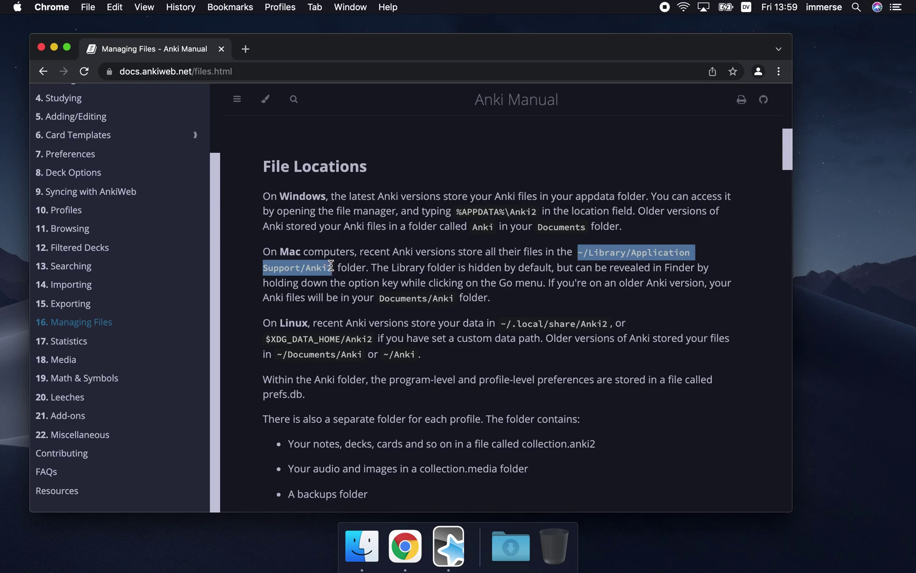
key("super+Tab")
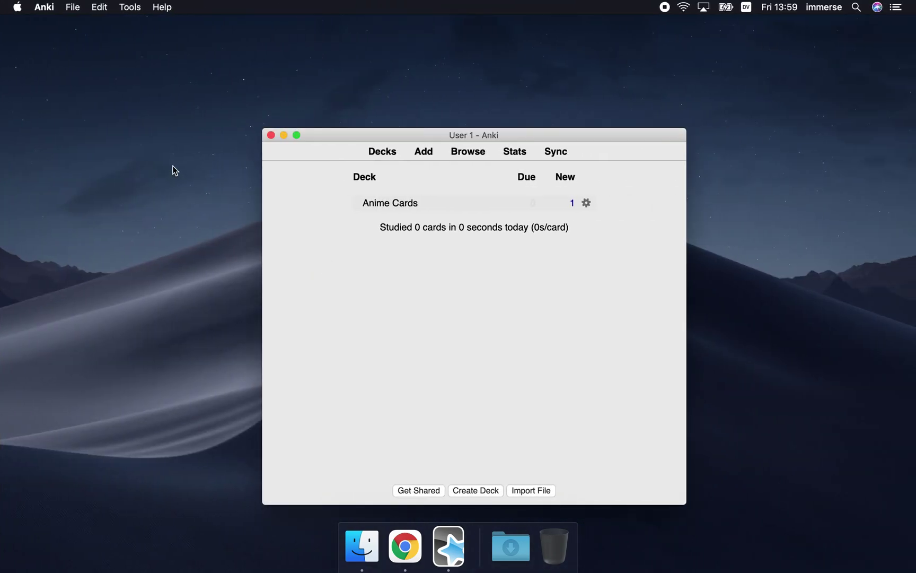
Paste ~/Library/Application Support/Anki2 into Finder's Go to Folder prompt and open it
left_click(133, 185)
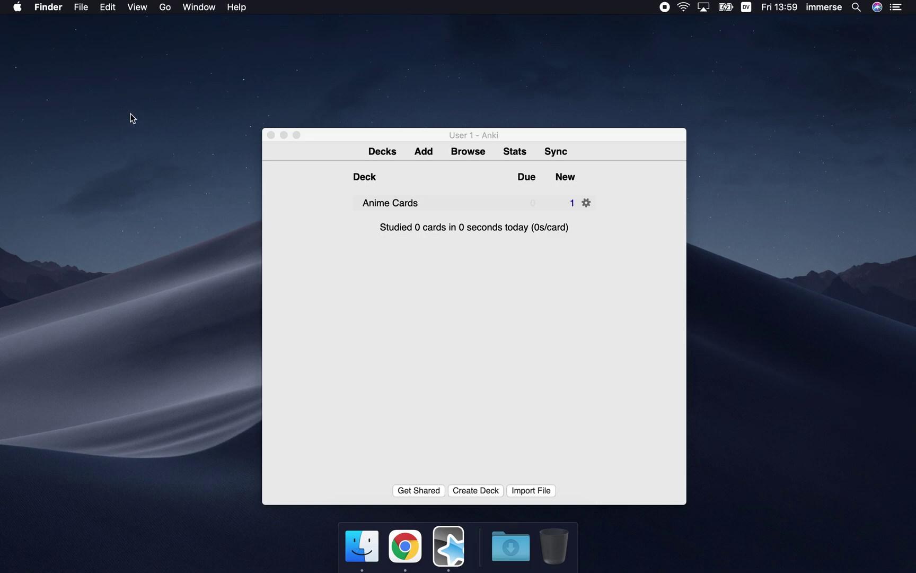
left_click(160, 12)
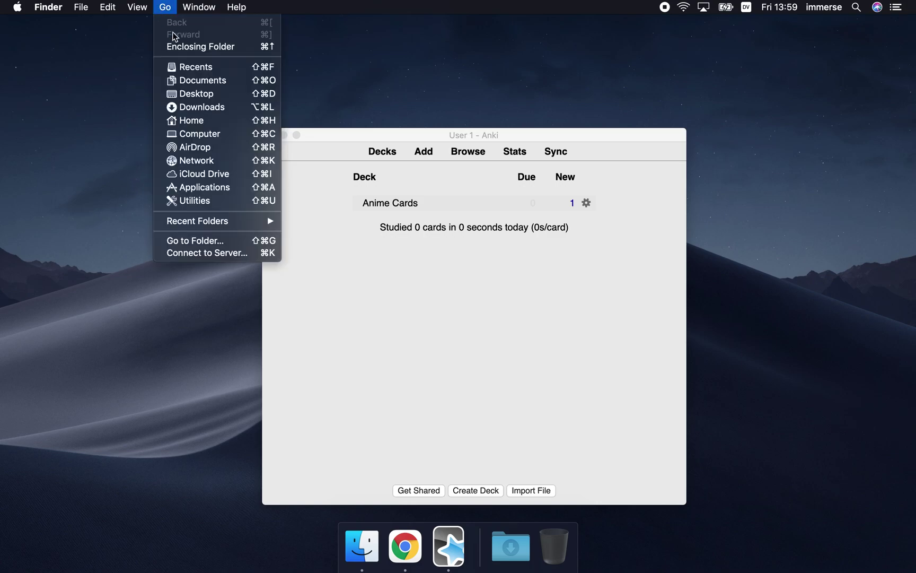
left_click(240, 245)
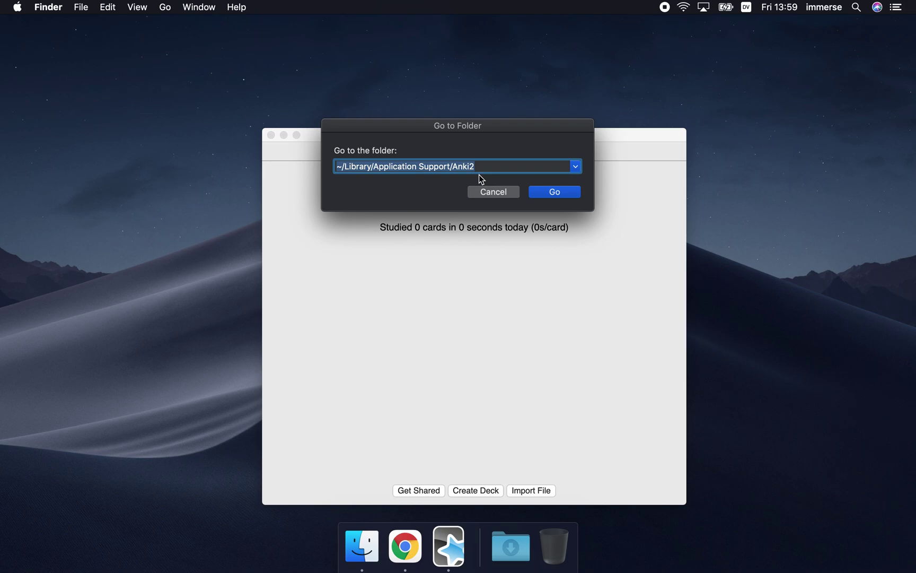
key("super+v")
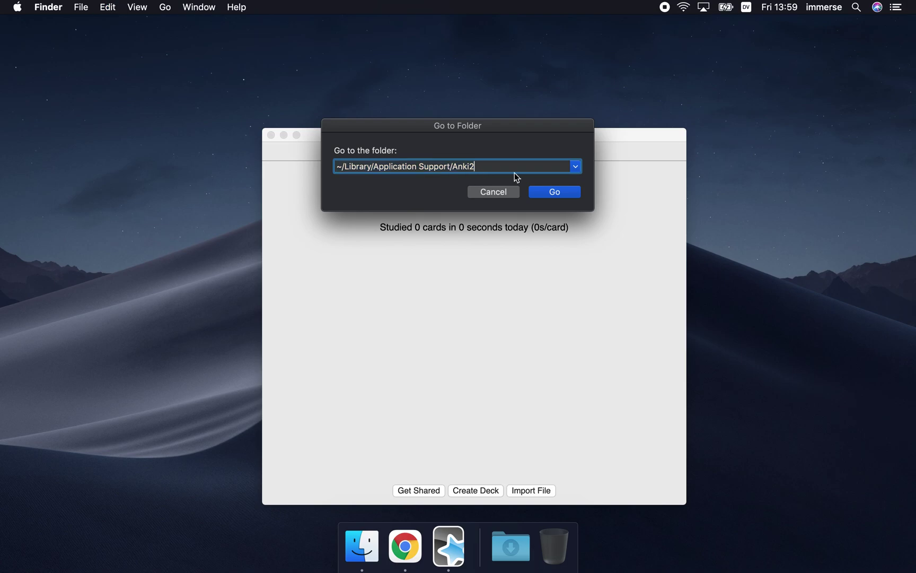
left_click(538, 191)
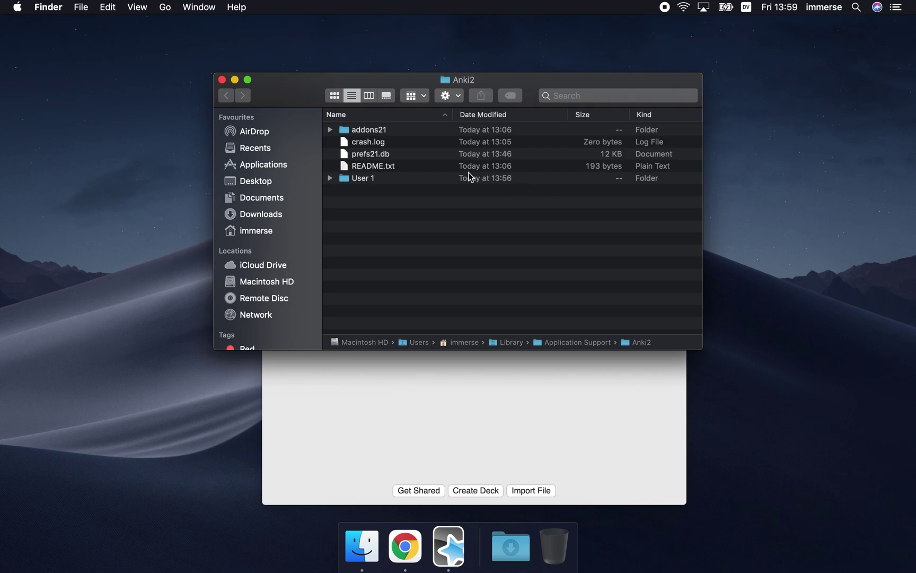
In column view, enlarge the Anki2 window, open User 1 to find collection.media, then close it
left_click_drag(526, 82, 334, 30)
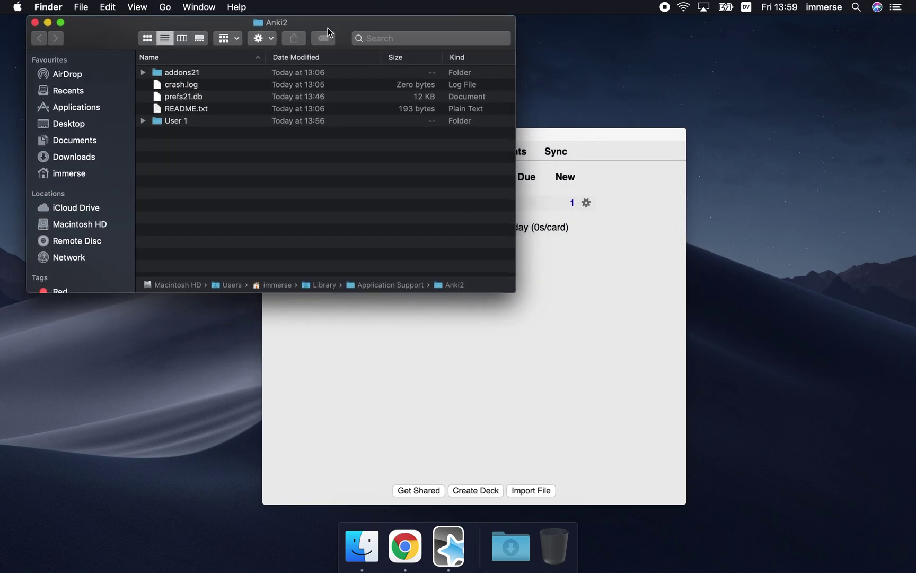
left_click(181, 38)
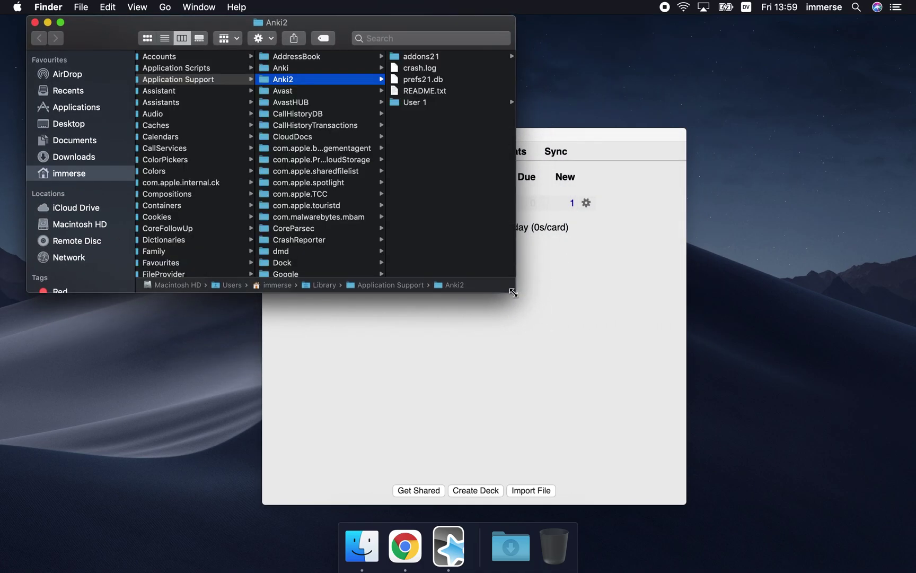
left_click_drag(513, 291, 913, 481)
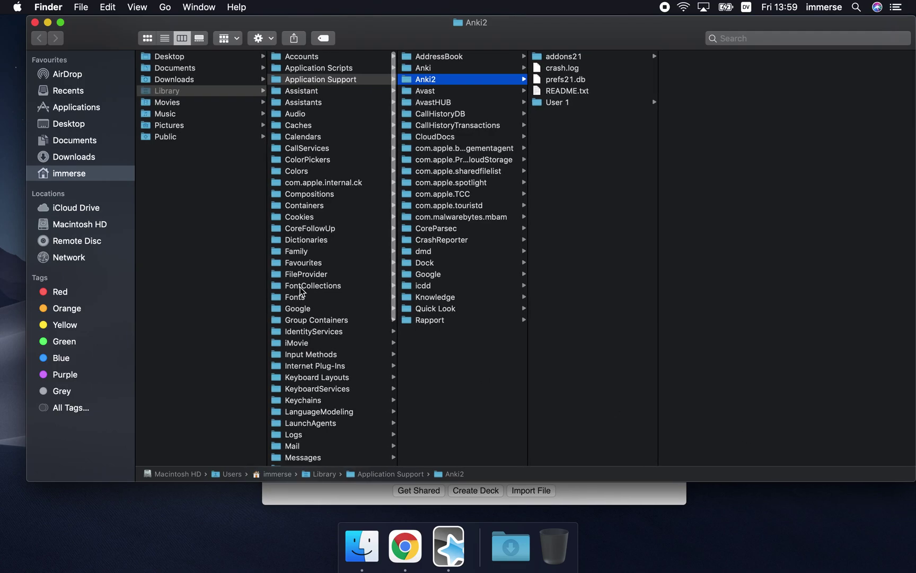
left_click(555, 104)
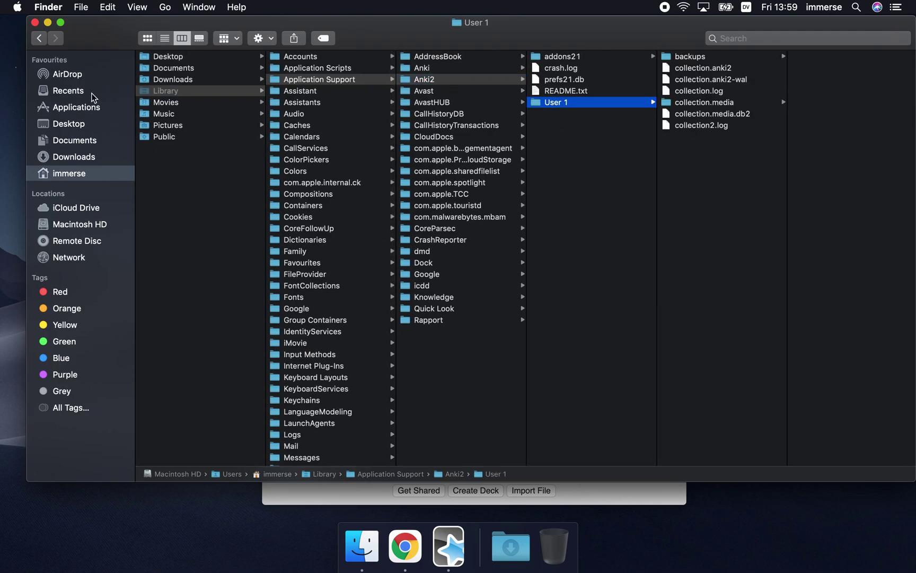
left_click(35, 23)
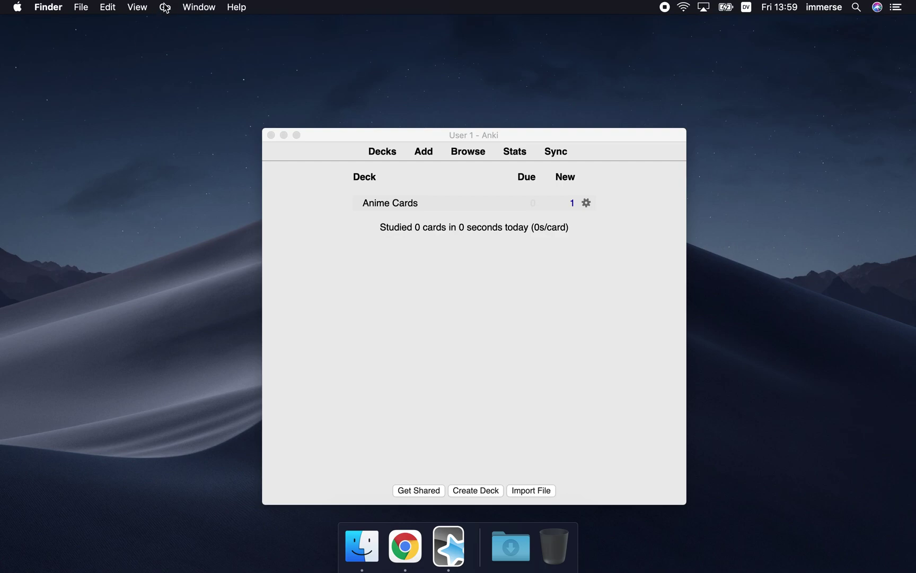
Fill the Go to Folder prompt with '~/Library/Application Support/Anki2/' from the path suggestions
left_click(165, 8)
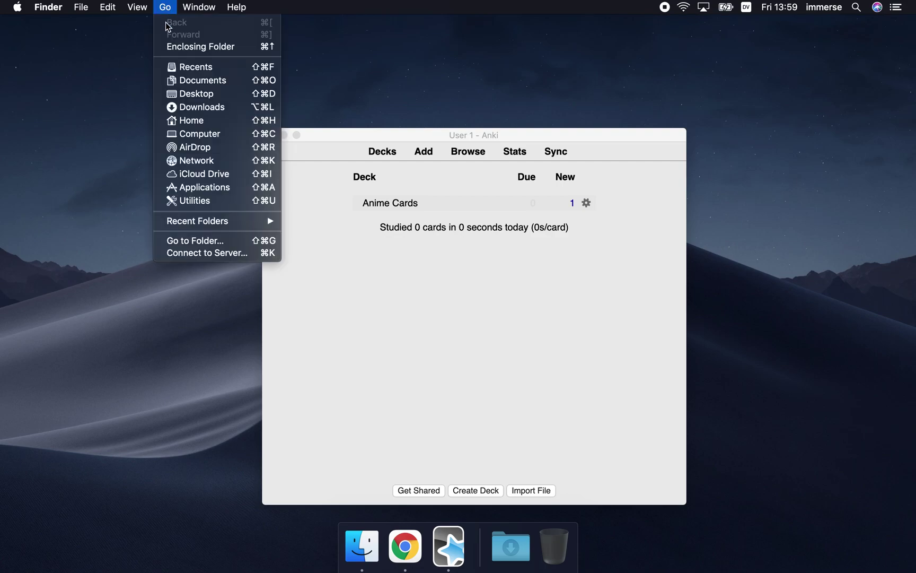
left_click(193, 241)
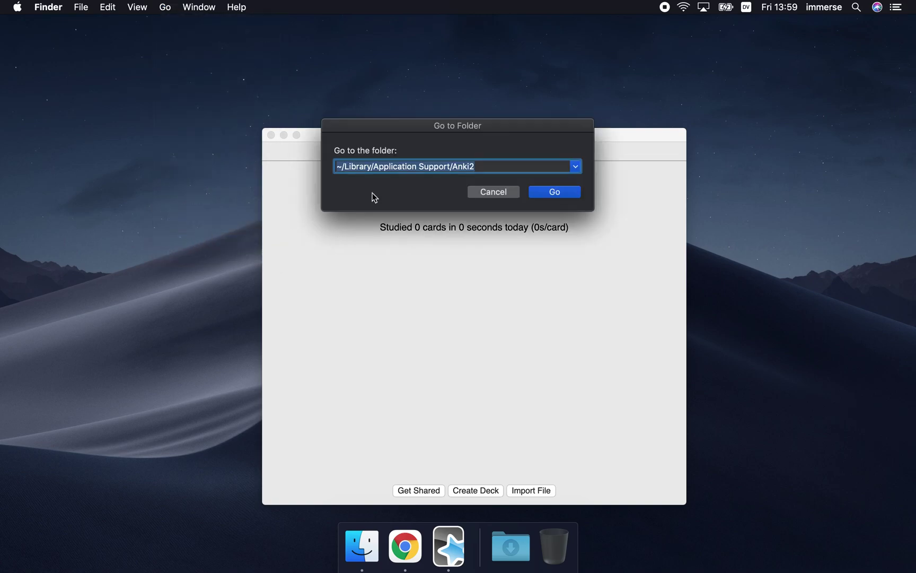
left_click(574, 167)
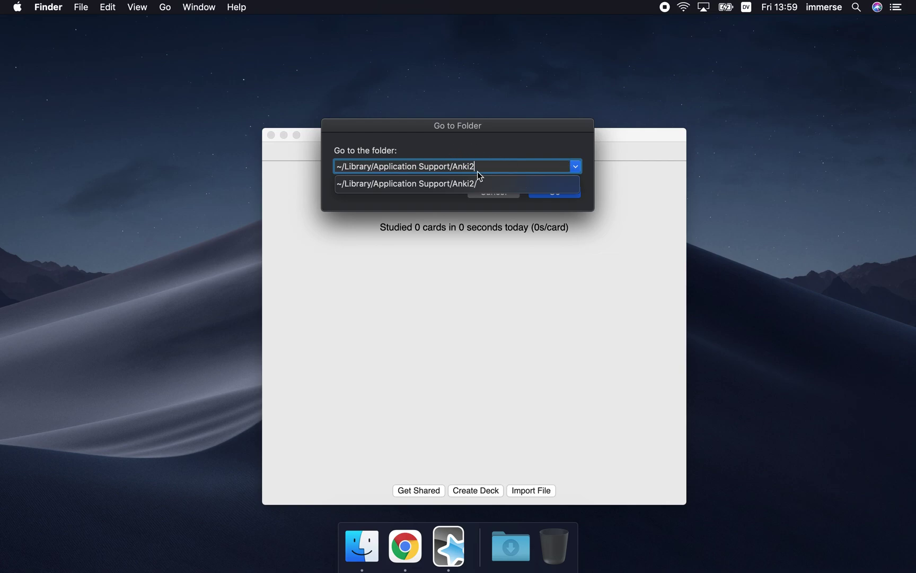
left_click(367, 184)
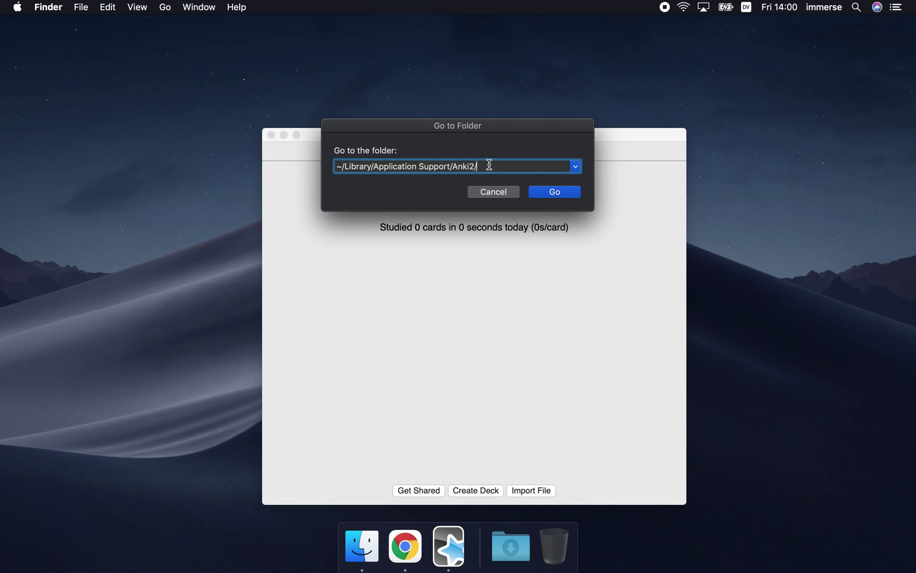
left_click(576, 168)
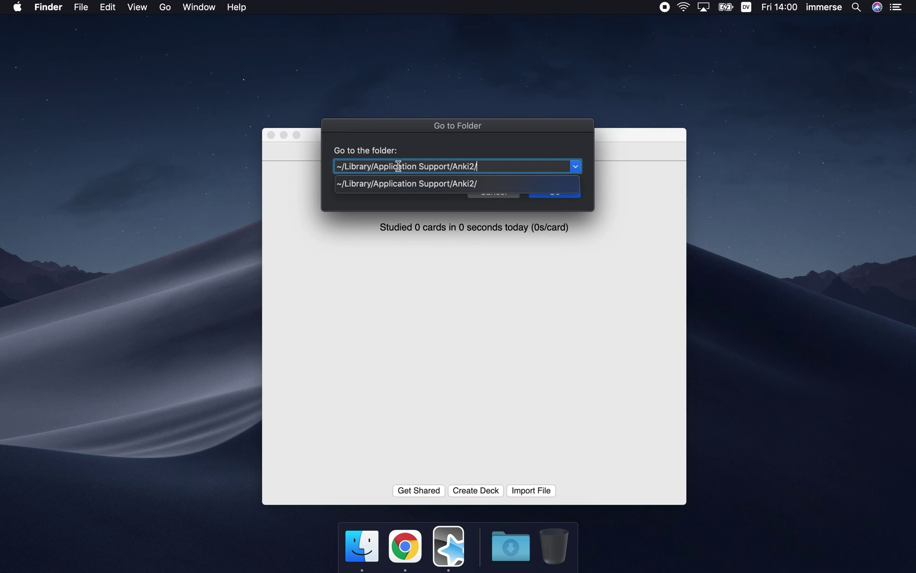
left_click(499, 148)
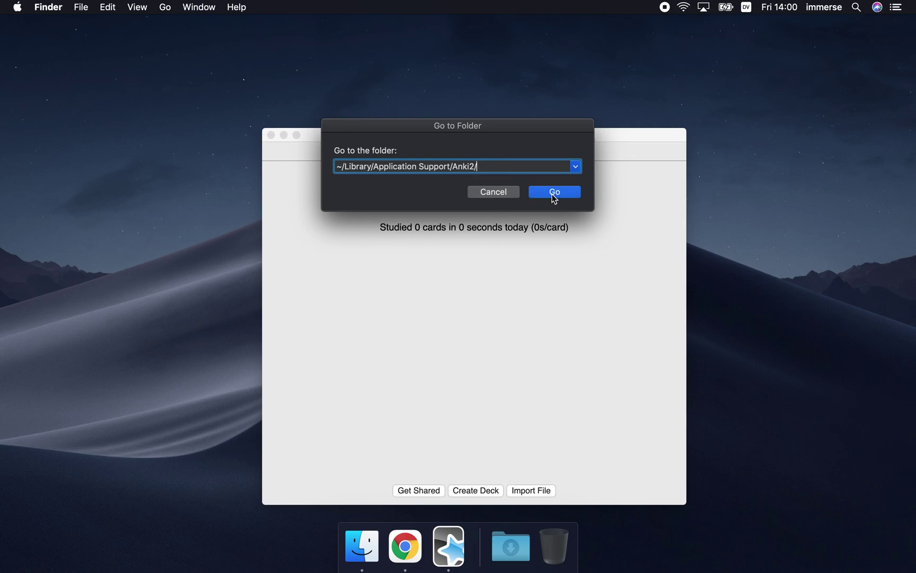